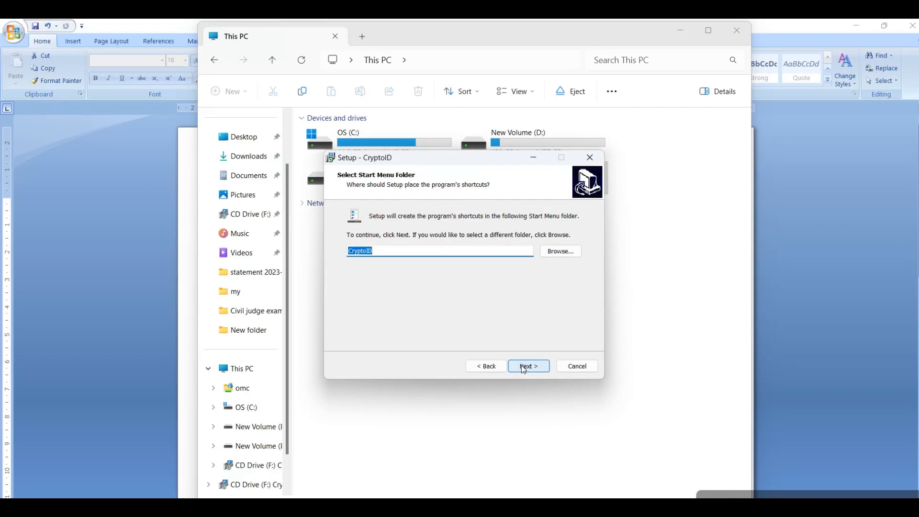
Install CryptoID with the default Start Menu folder and a desktop shortcut, and finish setup with the Certificate Utility set to launch
click(524, 368)
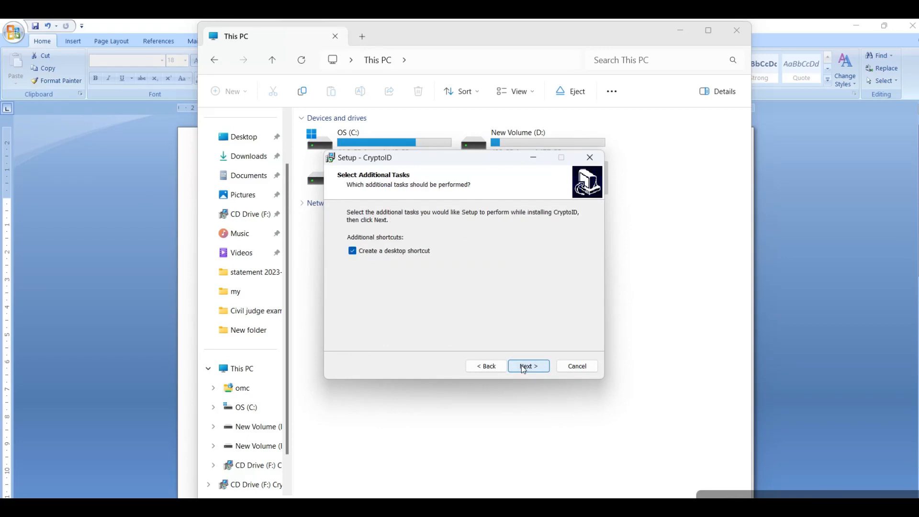
click(523, 368)
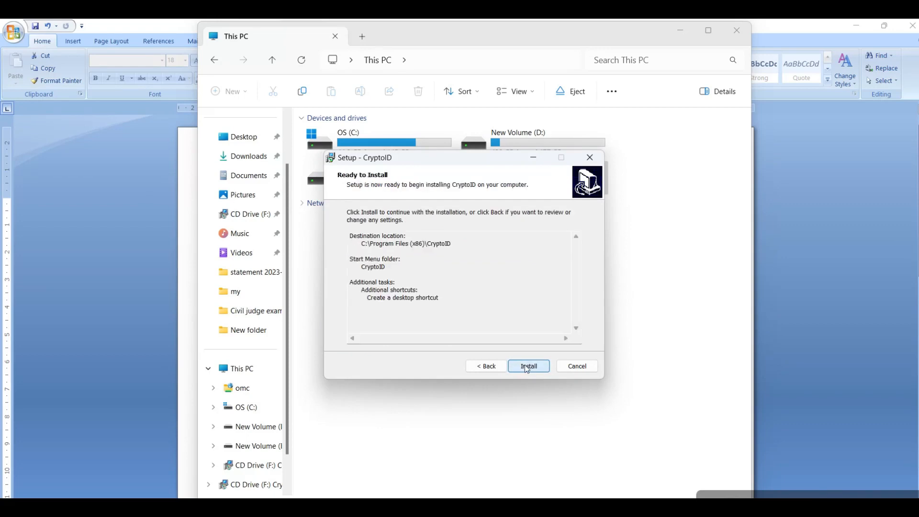
click(526, 366)
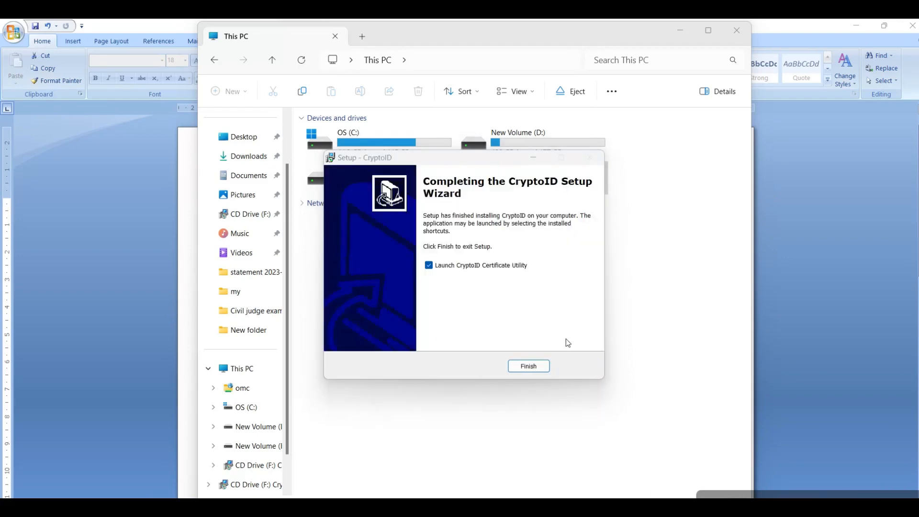
click(529, 366)
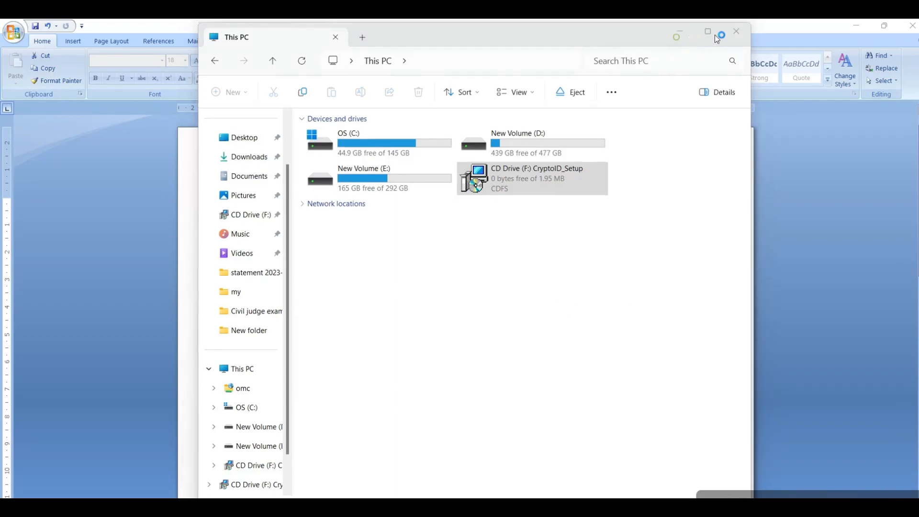
Close the This PC window, minimize the Word document and open the CryptoID Certificate Utility from the desktop
click(736, 31)
click(856, 26)
double_click(25, 421)
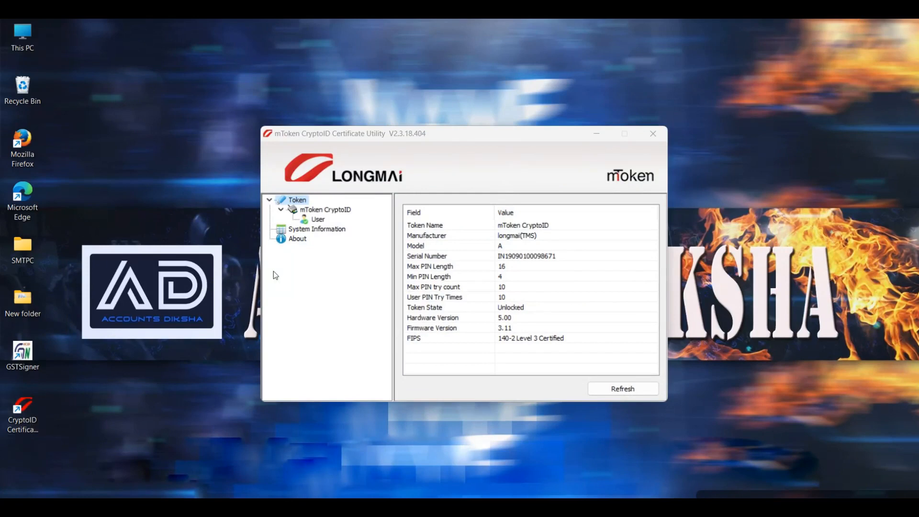
Log in to the mToken CryptoID user account with the user PIN to view its certificates, and close the utility
click(312, 219)
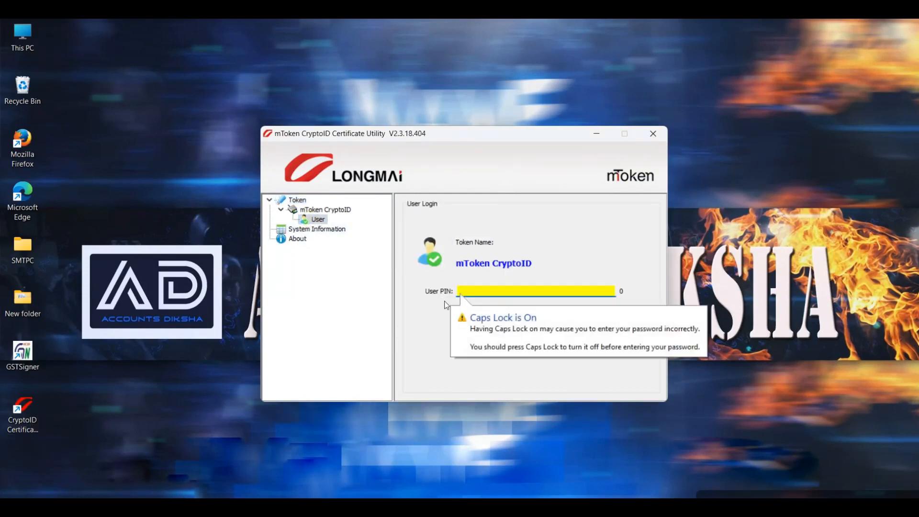
key(Caps_Lock)
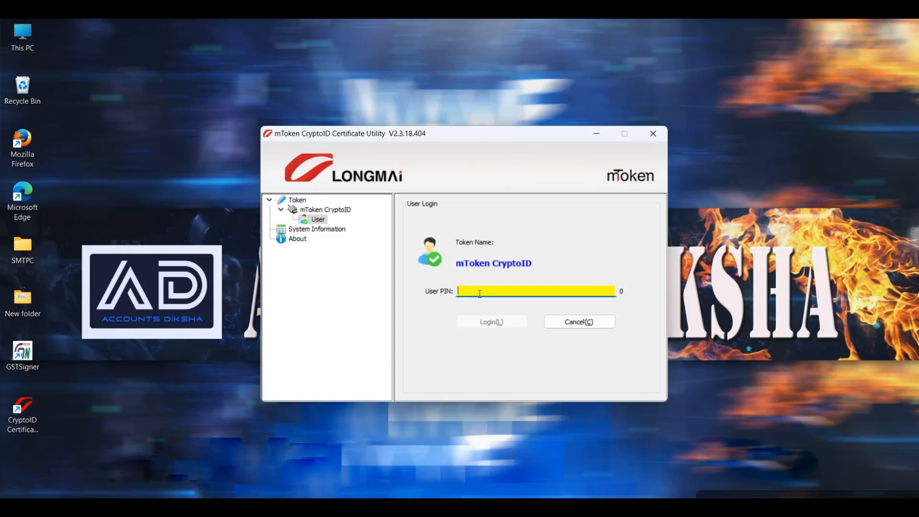
text(*****)
click(467, 322)
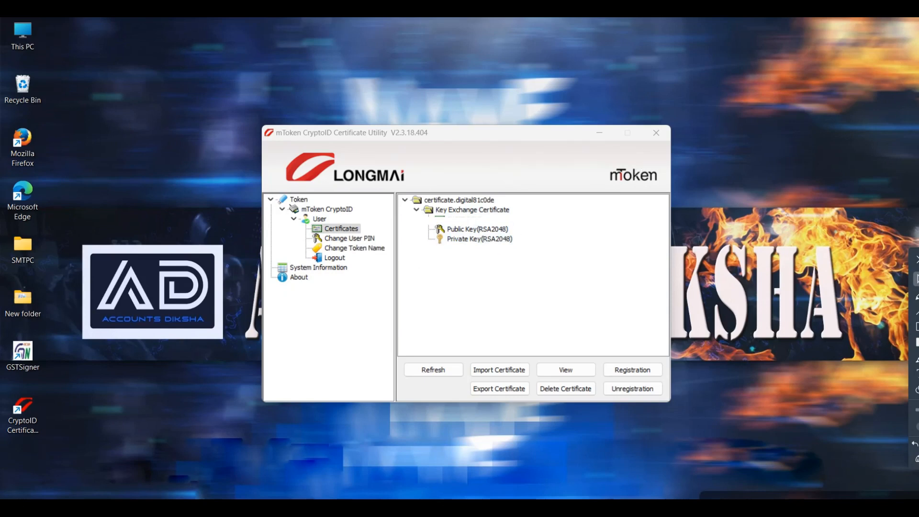
click(656, 132)
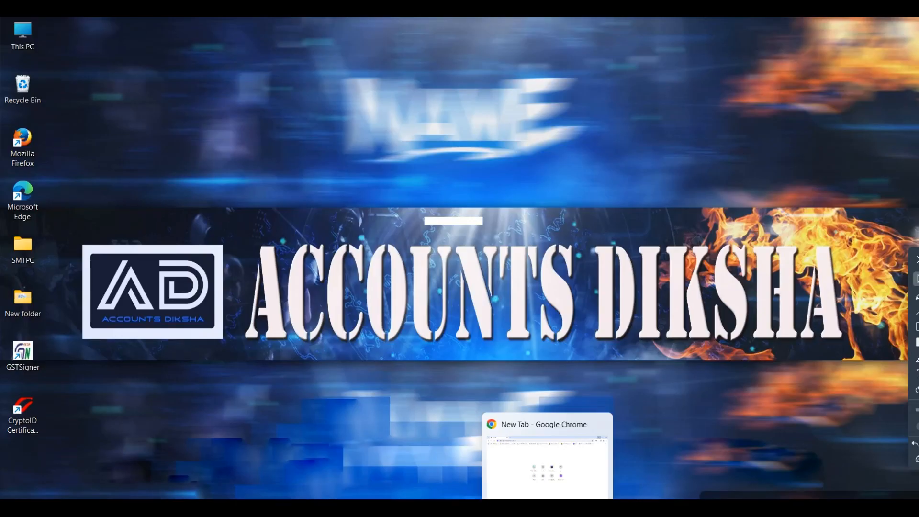
In Chrome, search for "gst signer download", open the gst.gov.in Doc Signer page and download the Windows installer
click(547, 511)
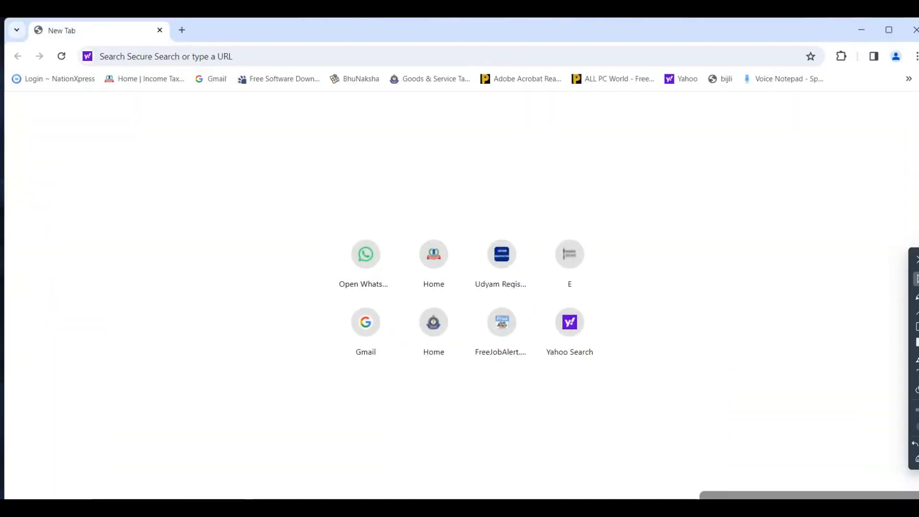
click(127, 53)
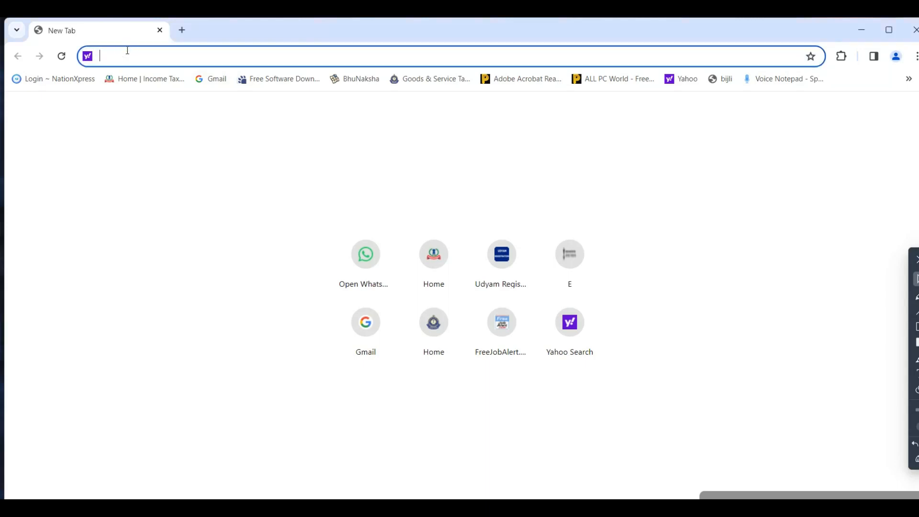
text(gst)
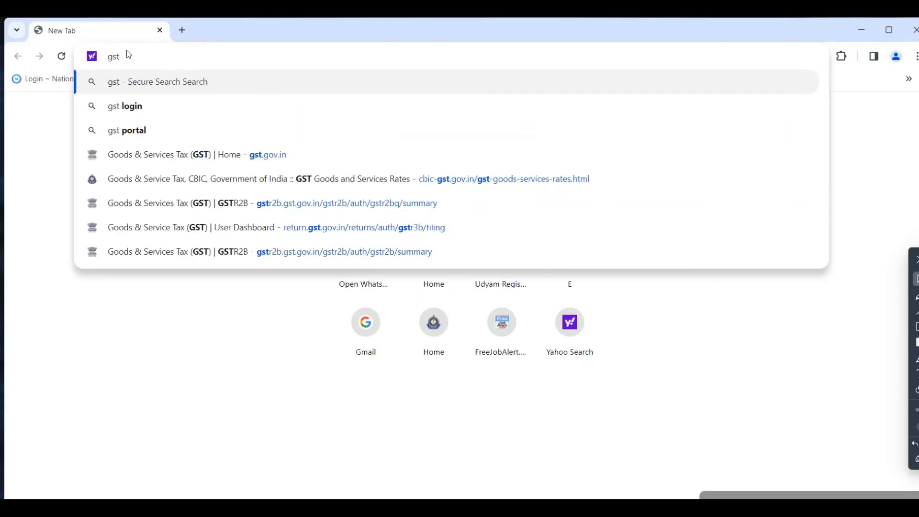
text( si)
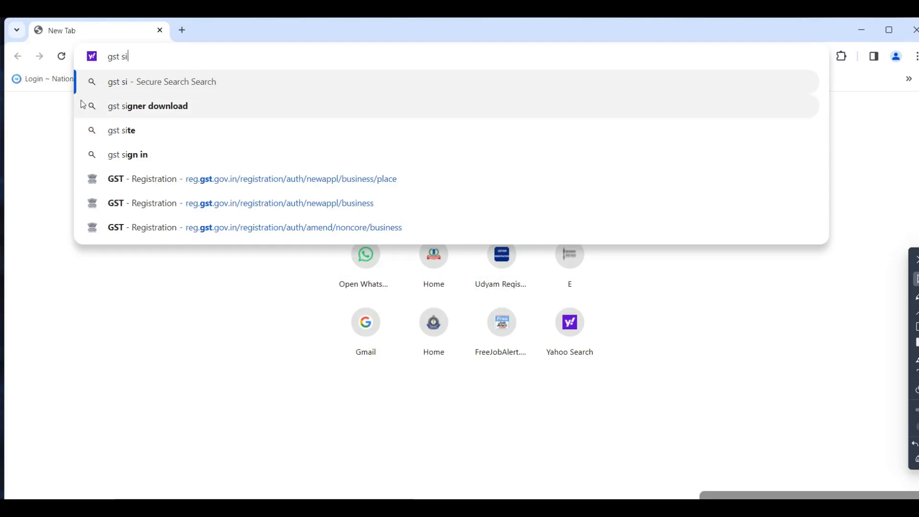
click(82, 104)
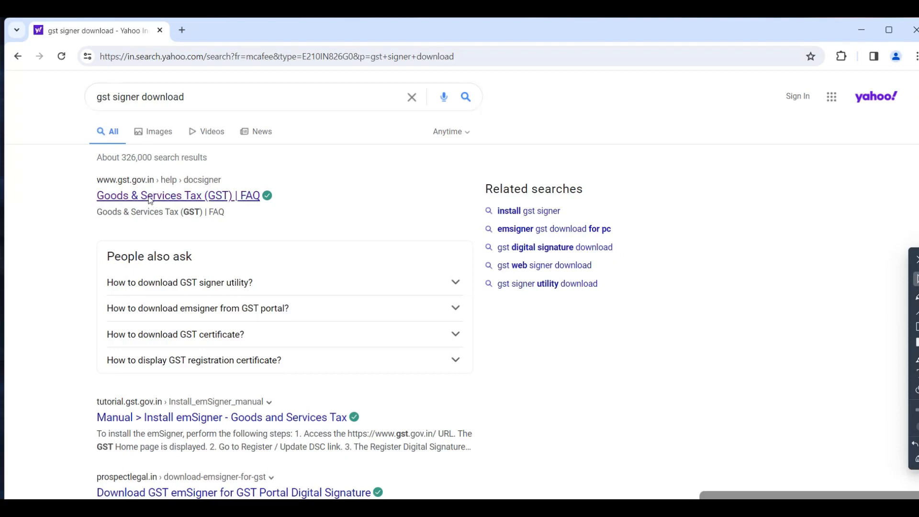
click(150, 198)
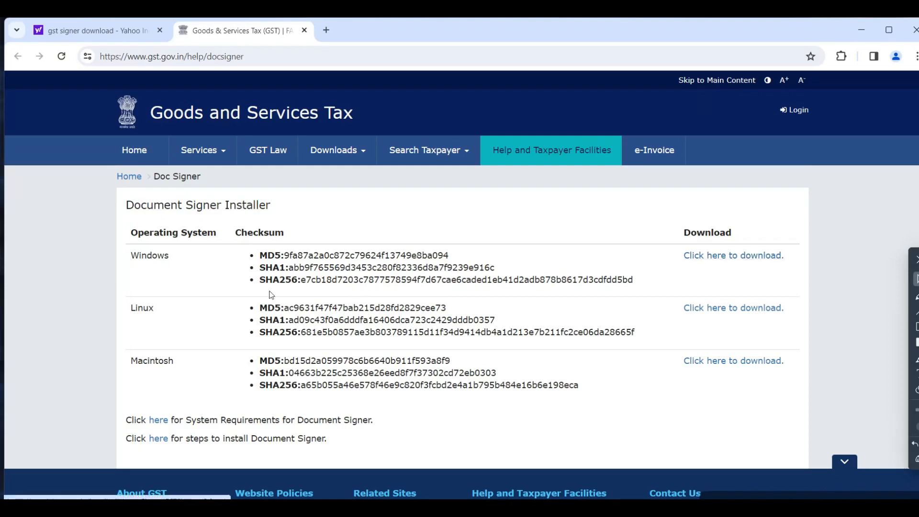
click(717, 263)
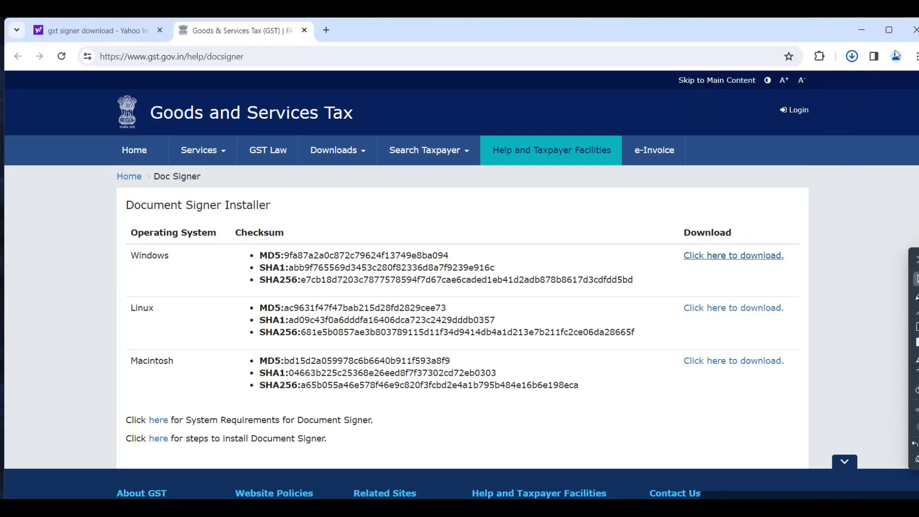
click(851, 56)
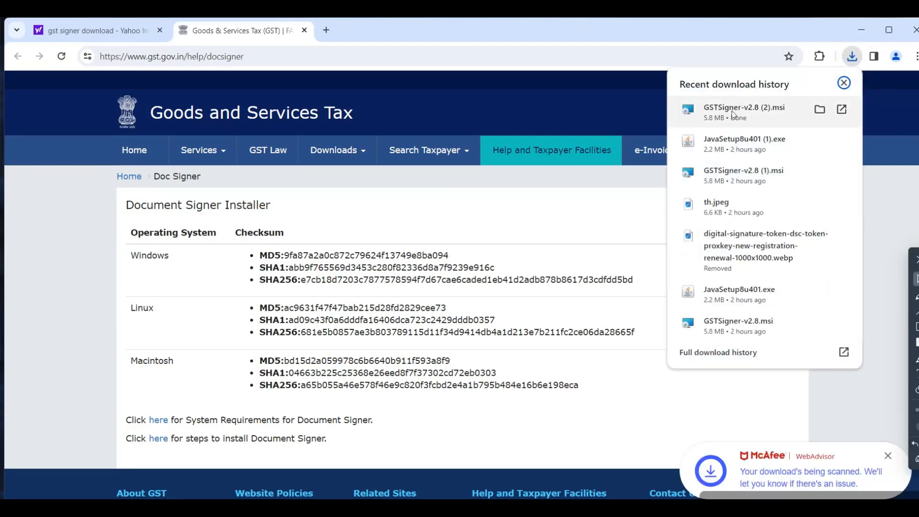
click(732, 114)
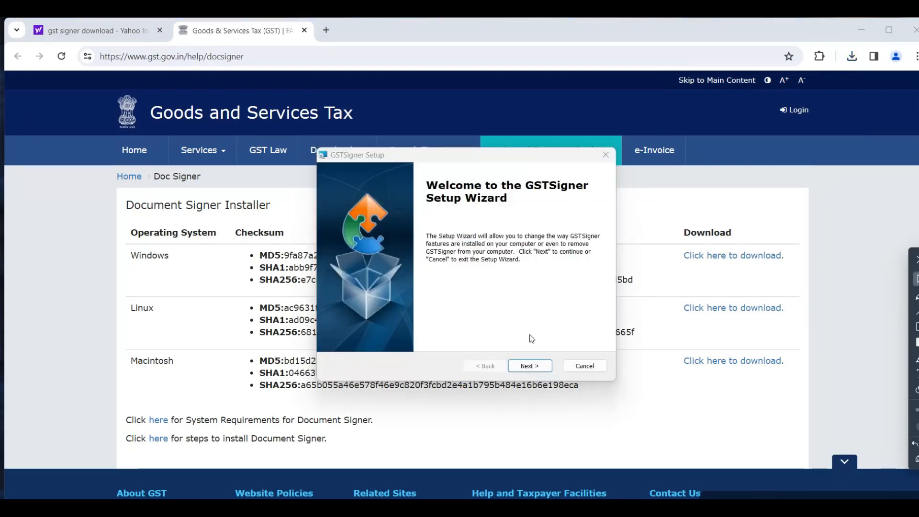
click(527, 366)
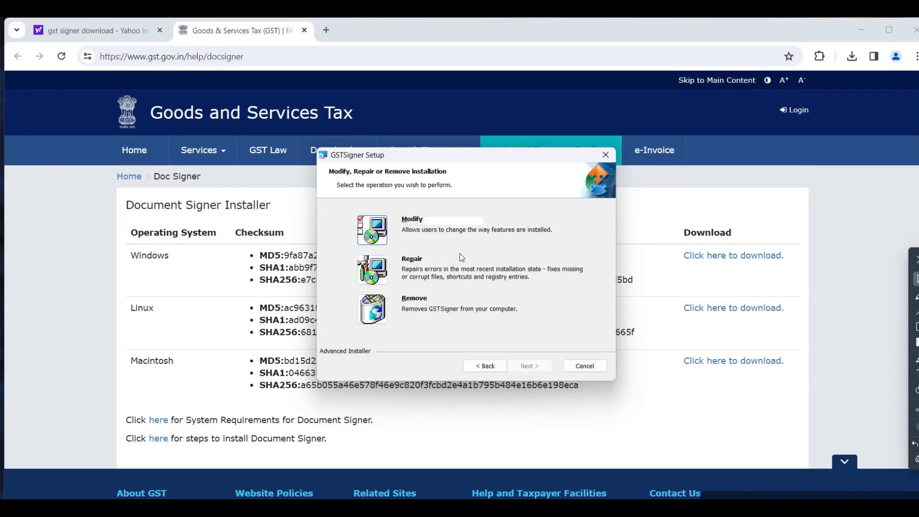
click(584, 366)
click(453, 292)
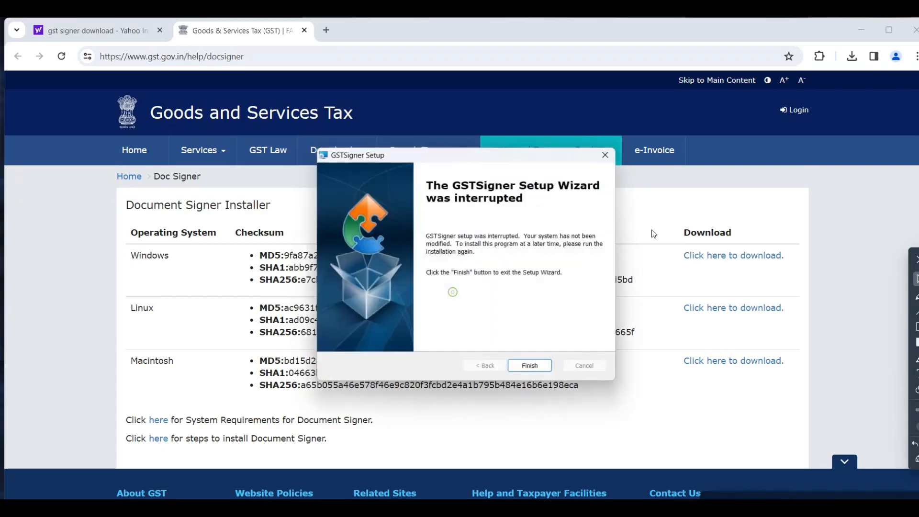
click(524, 371)
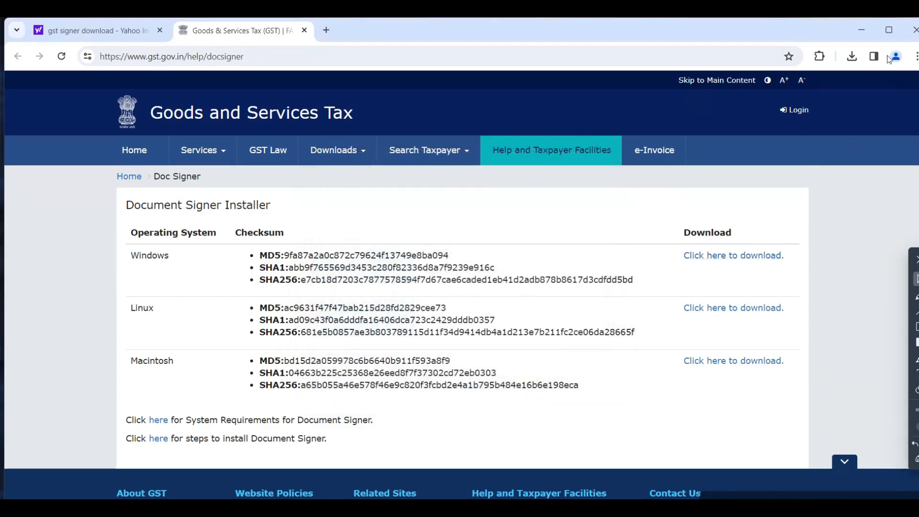
Minimize the browser and locate the GSTSigner and CryptoID Certificate Utility shortcuts on the desktop
click(853, 21)
click(23, 354)
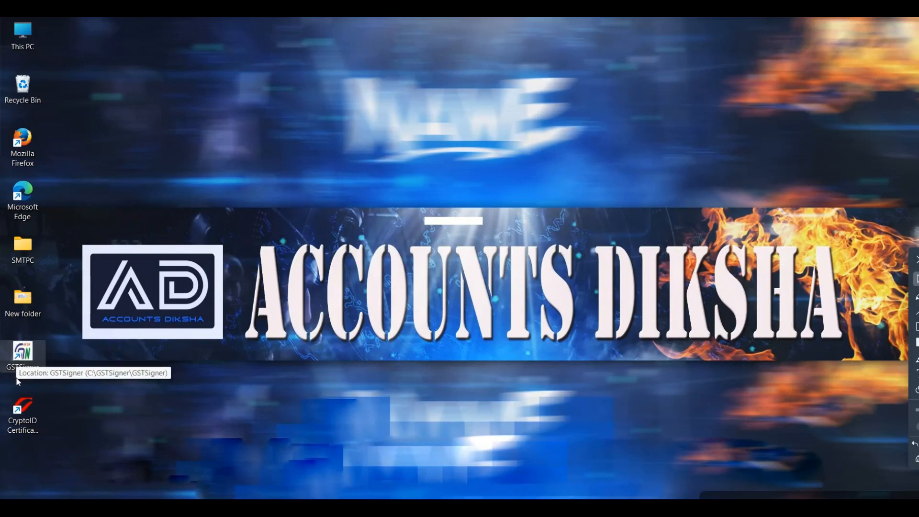
click(19, 421)
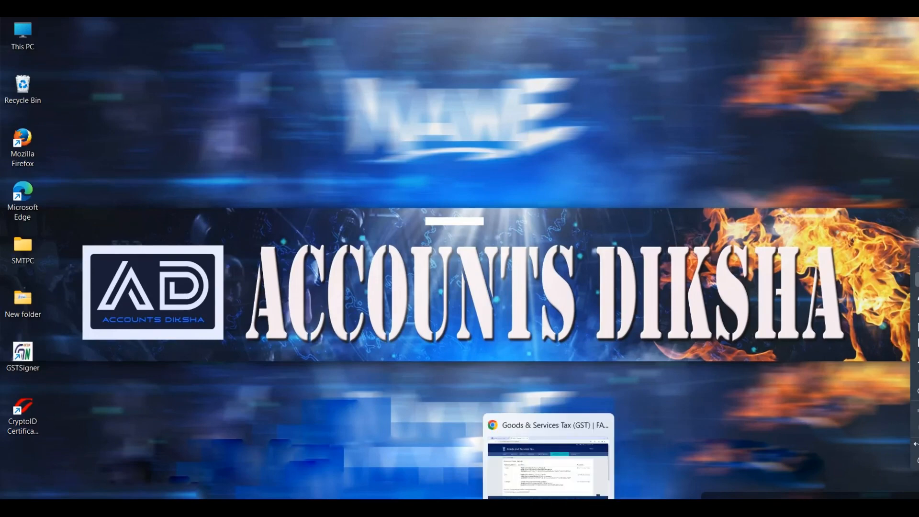
Return to Chrome, close the GST Doc Signer page and change the Yahoo search to "java download"
click(549, 510)
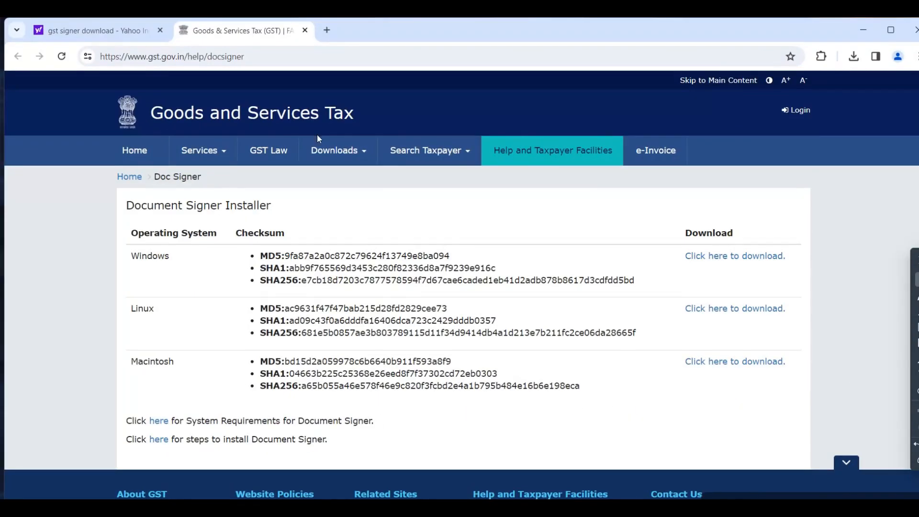
key(ctrl+w)
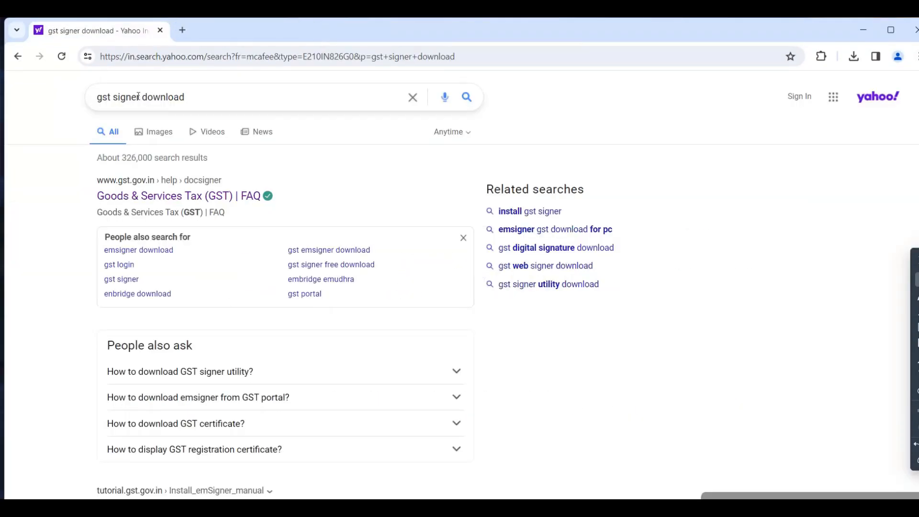
drag(139, 96, 83, 90)
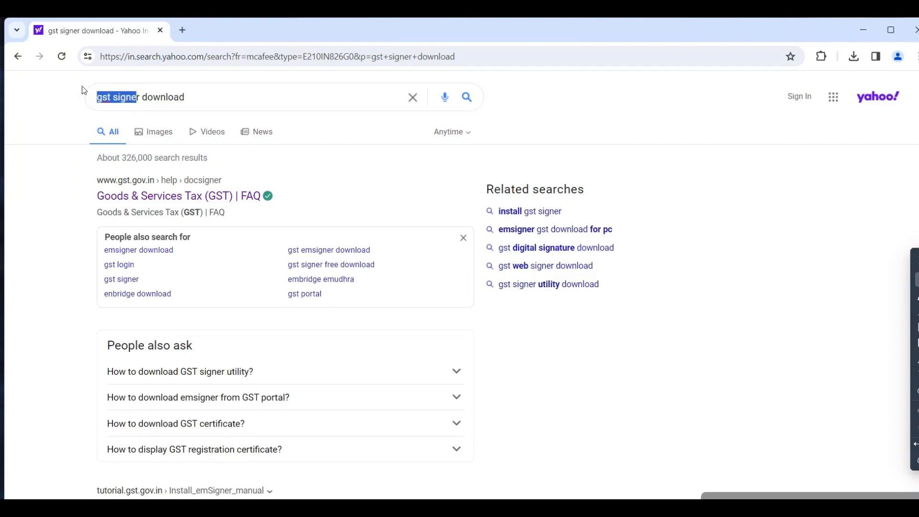
key(BackSpace)
text(java)
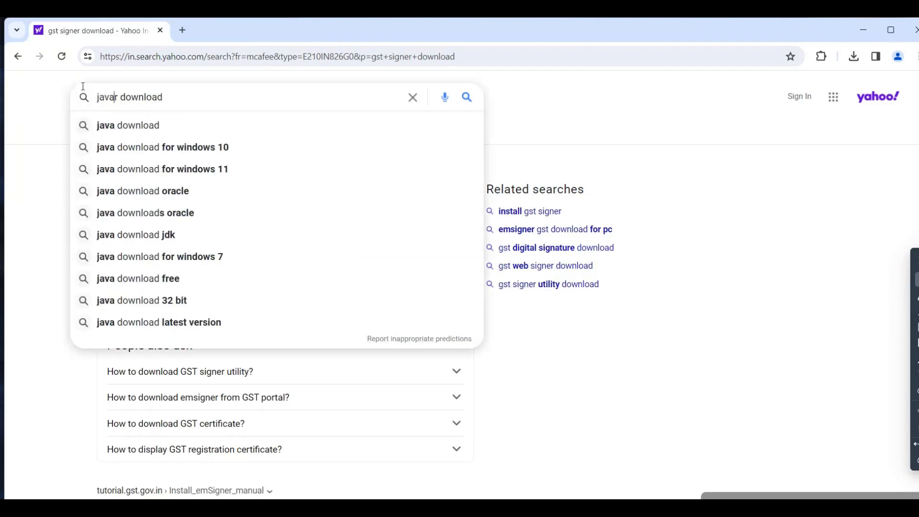
key(Delete)
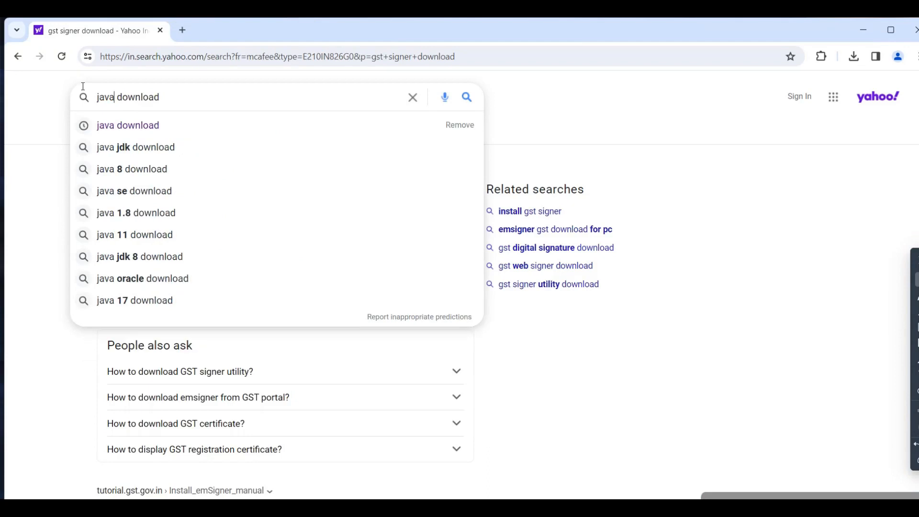
key(Return)
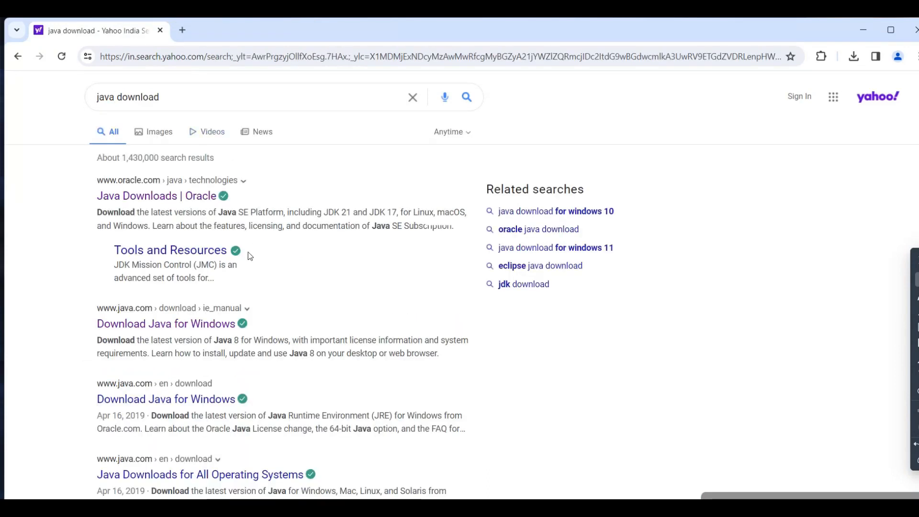
Open java.com's Download Java for Windows page, download the Java 8 Update 401 installer and run it
click(133, 324)
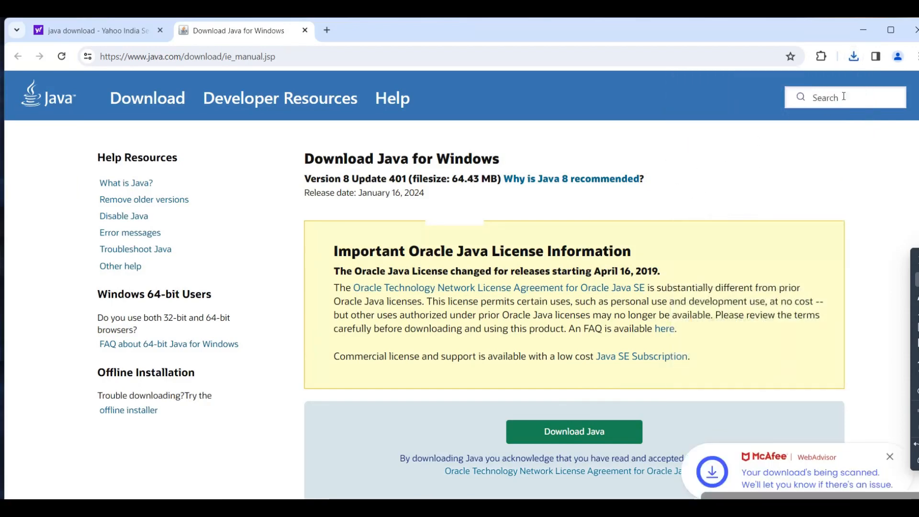
click(857, 57)
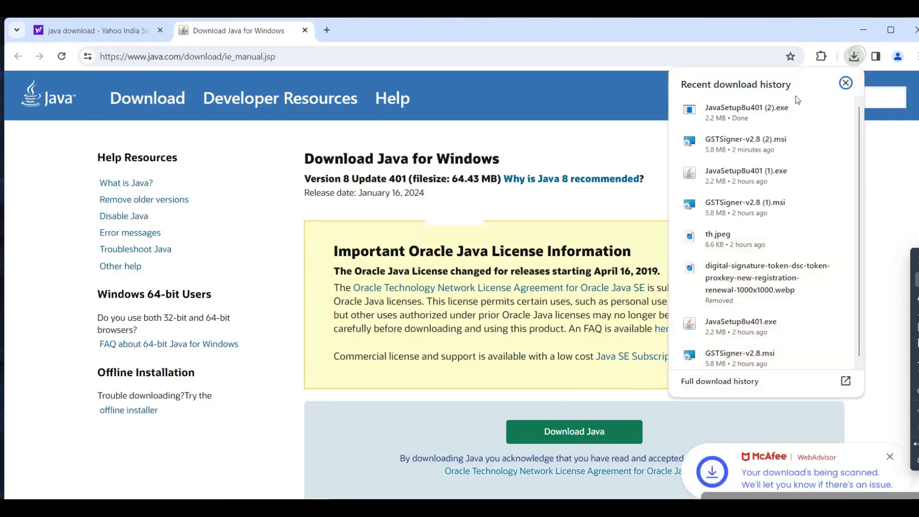
click(719, 116)
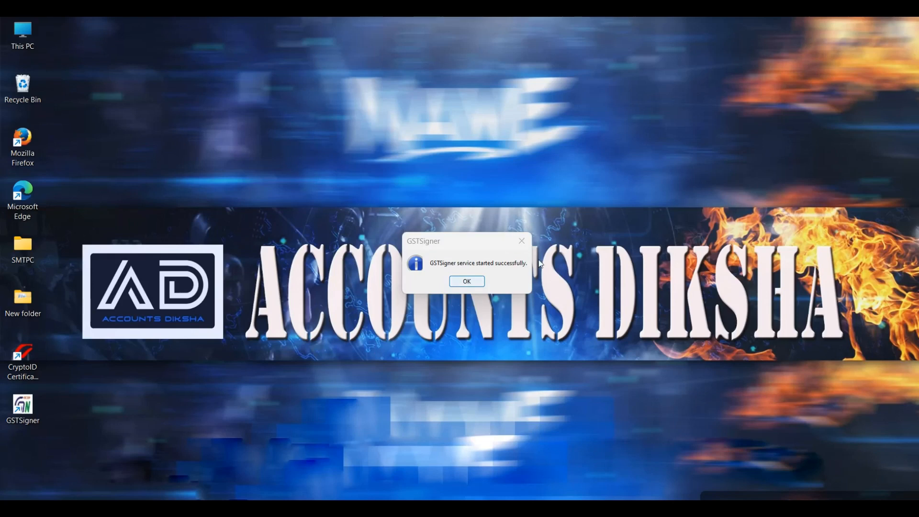
Dismiss the GSTSigner service message and show the hidden system tray icons to check for the running GSTSigner
click(467, 282)
click(20, 411)
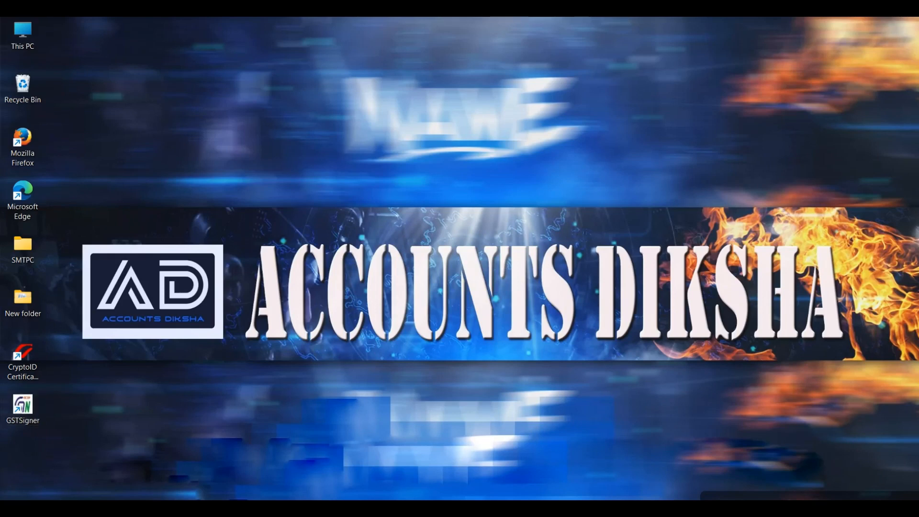
click(762, 509)
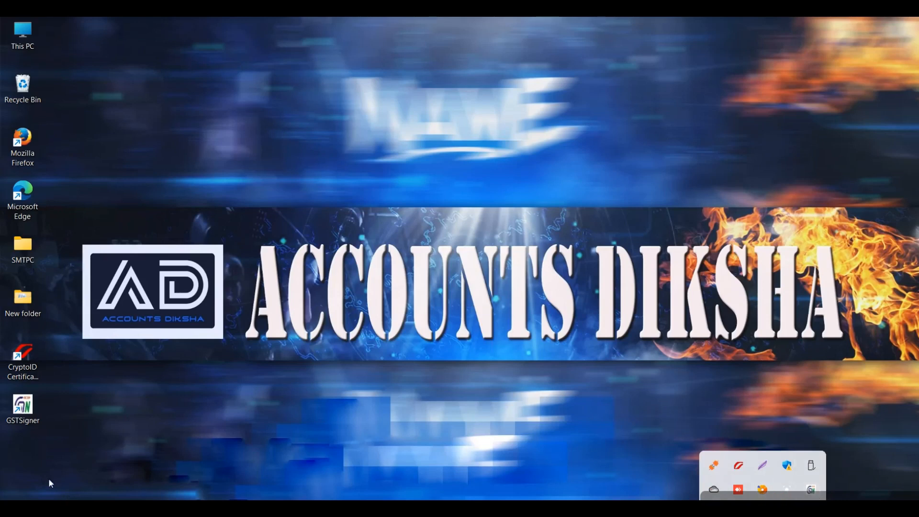
Open the running GSTSigner's service window to check its status and port, and hide it again
double_click(818, 490)
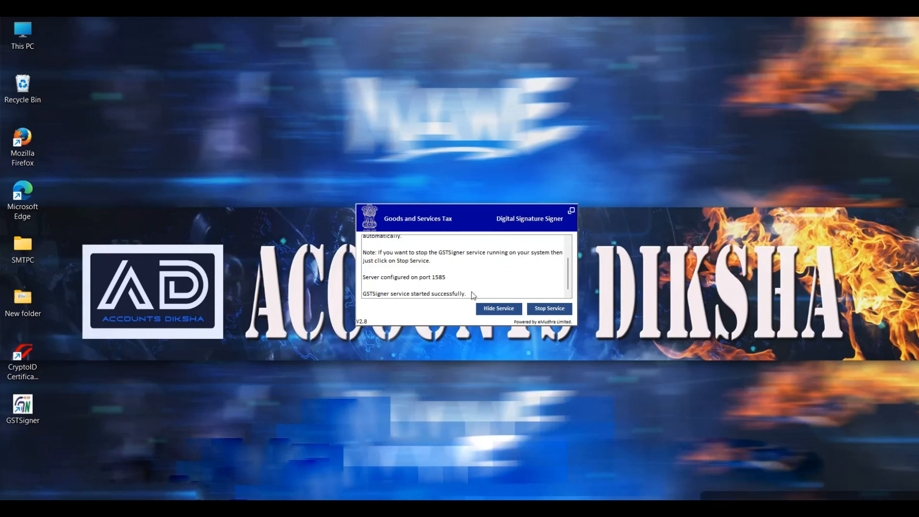
click(492, 310)
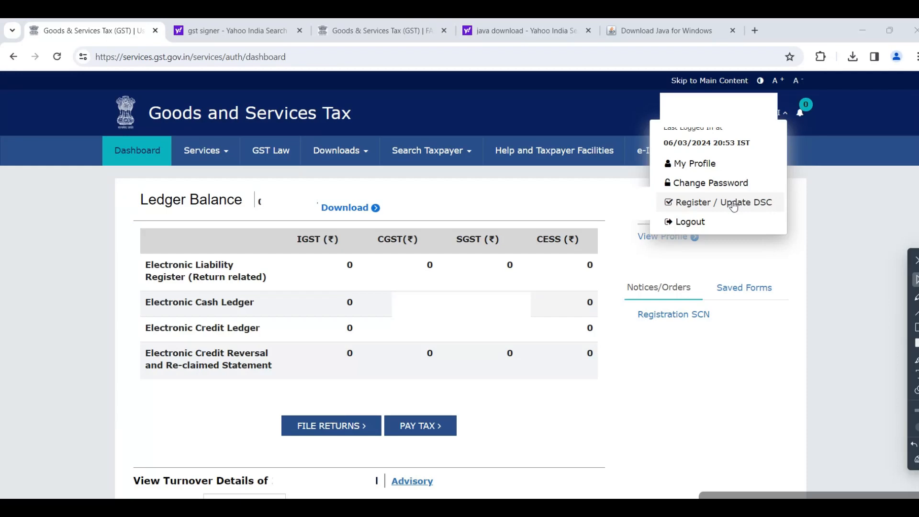
Open Register / Update DSC on the GST portal, confirm that the signer is downloaded and installed, and try to proceed
click(733, 205)
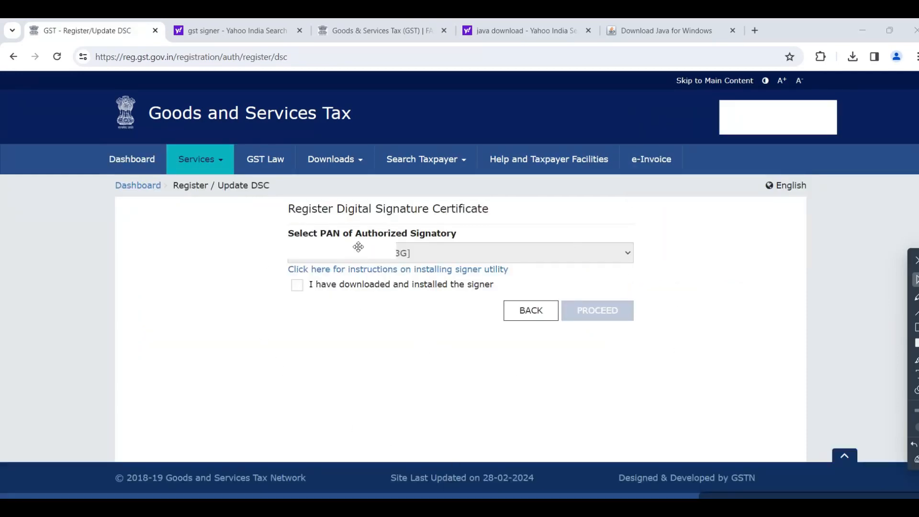
click(297, 289)
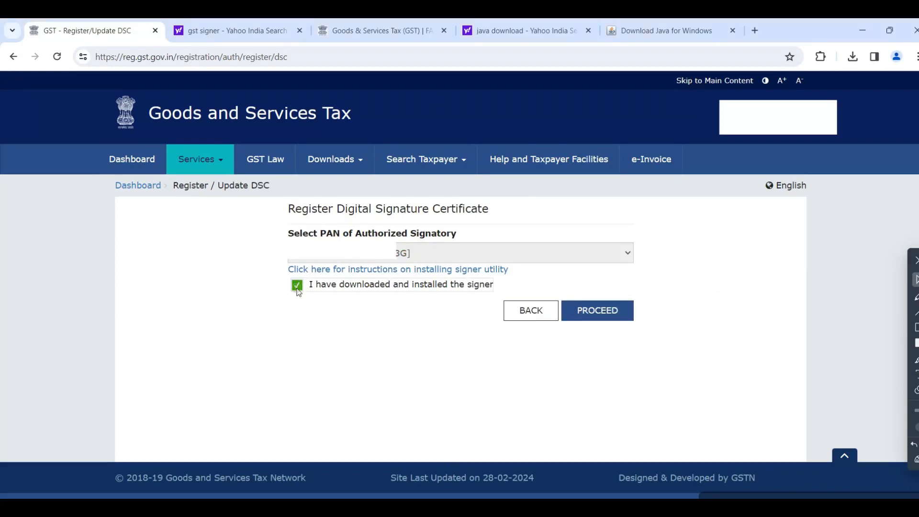
click(605, 315)
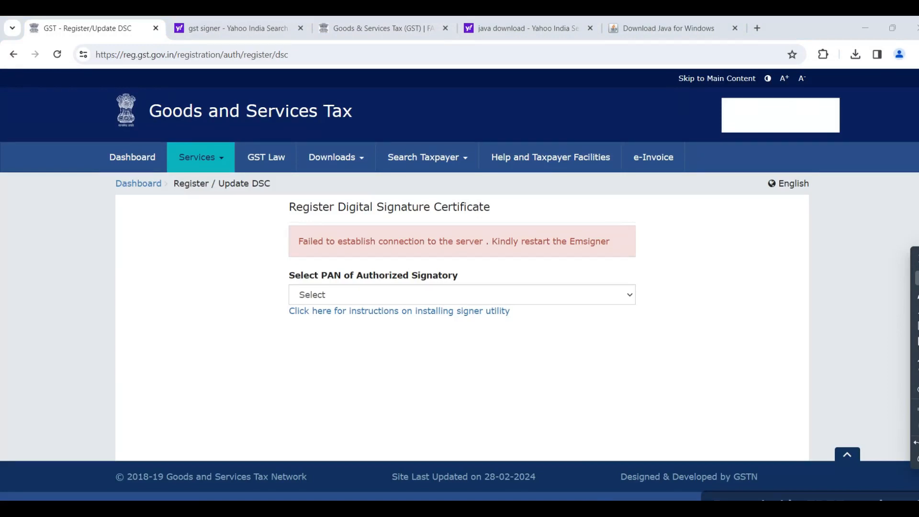
Open the GSTSigner window from the hidden system tray icons and stop its service
click(763, 512)
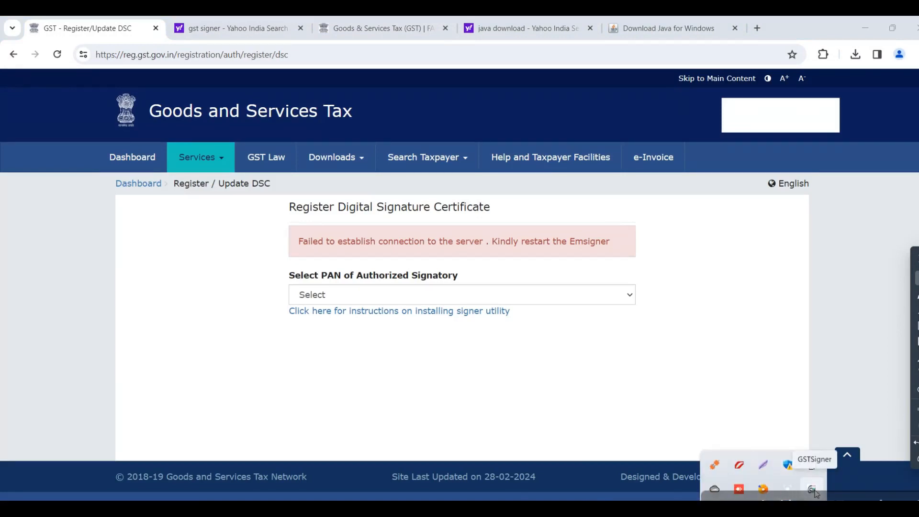
click(815, 492)
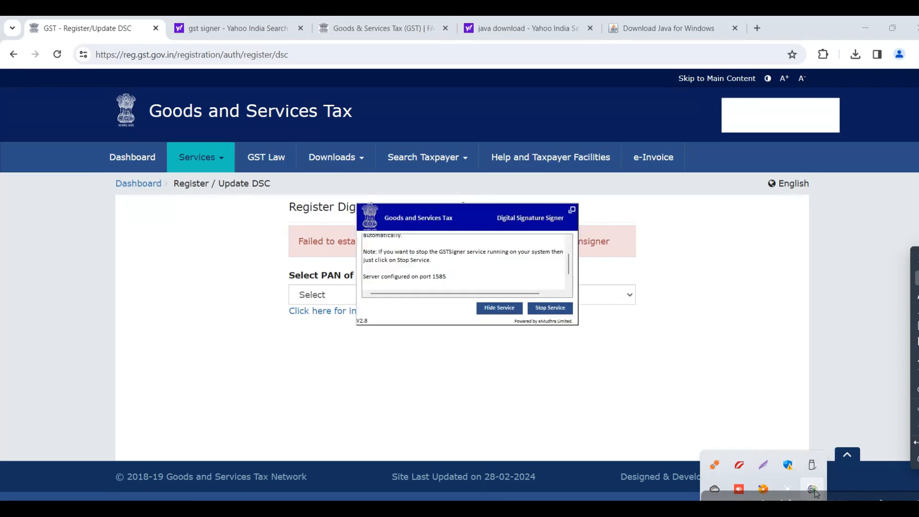
click(550, 309)
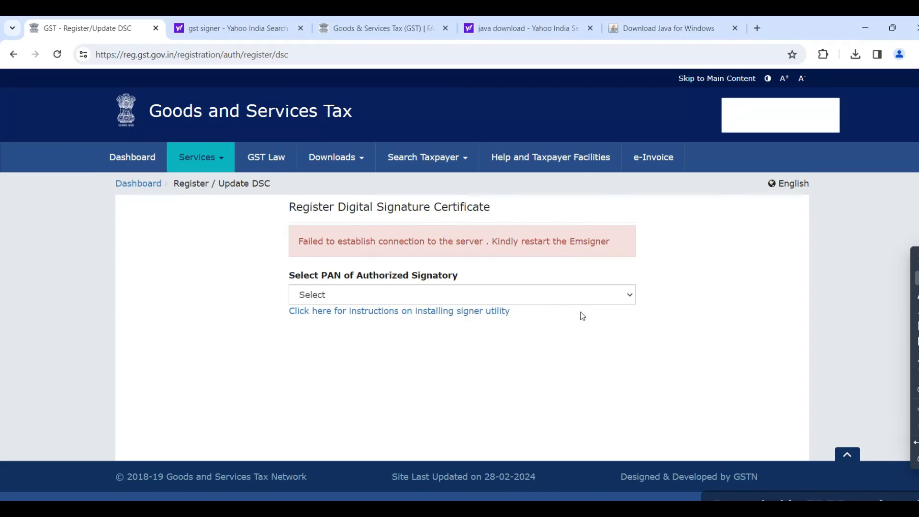
Minimize the browser, run the desktop GSTSigner shortcut as administrator and dismiss its service start message
click(865, 29)
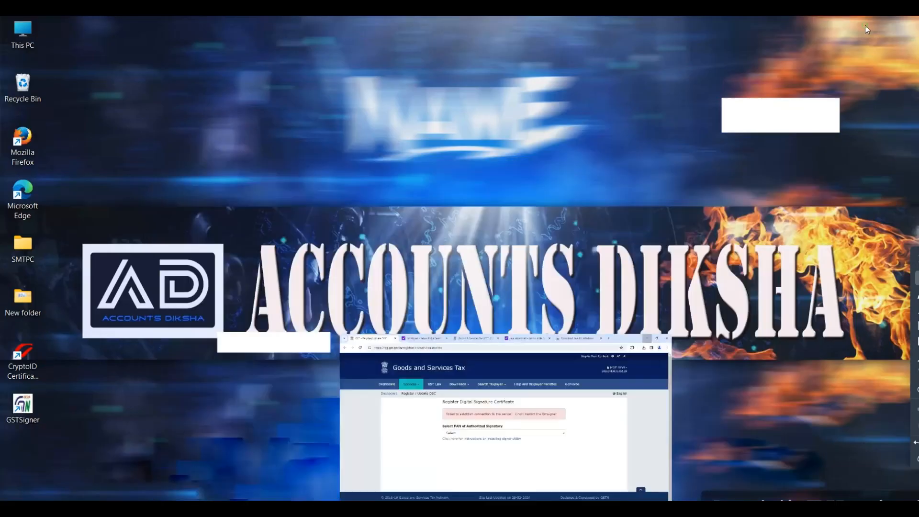
click(26, 412)
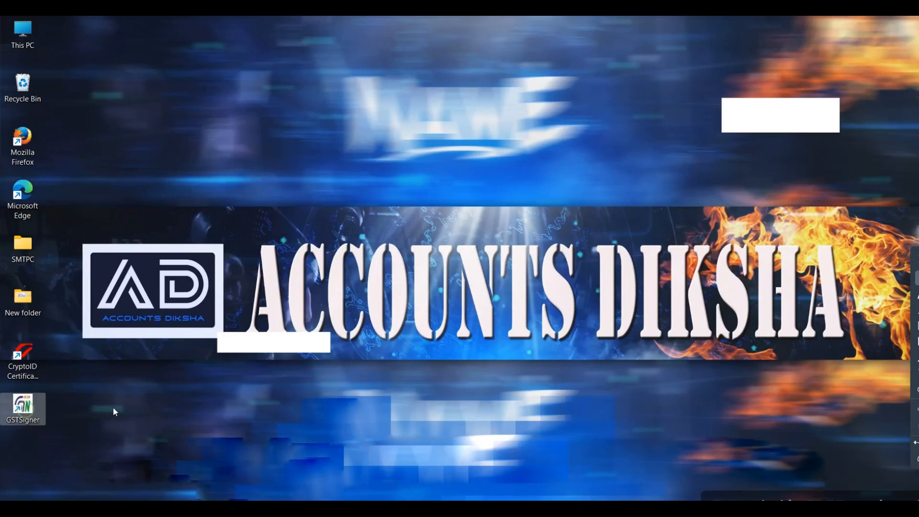
right_click(18, 411)
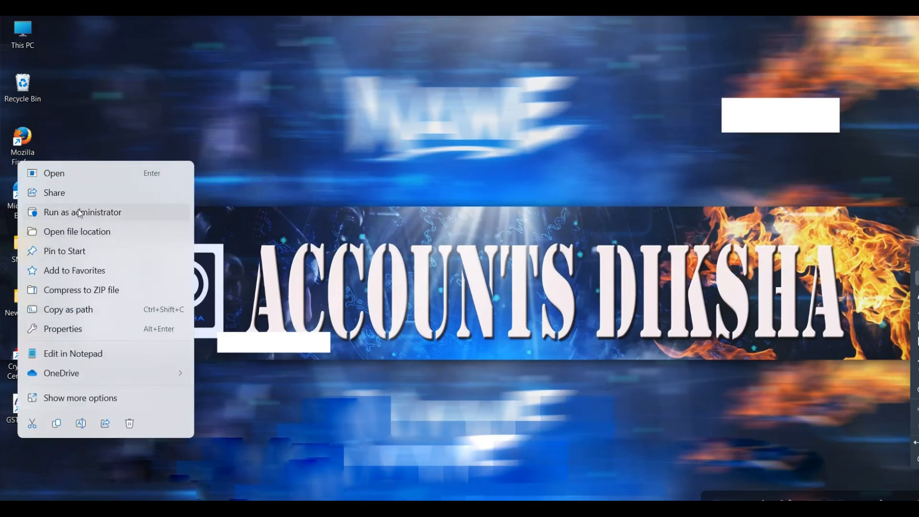
click(79, 212)
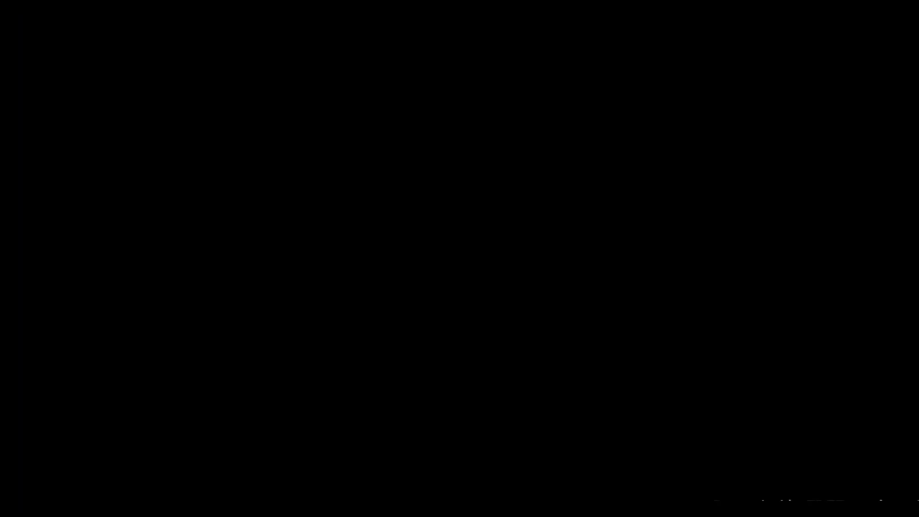
click(394, 375)
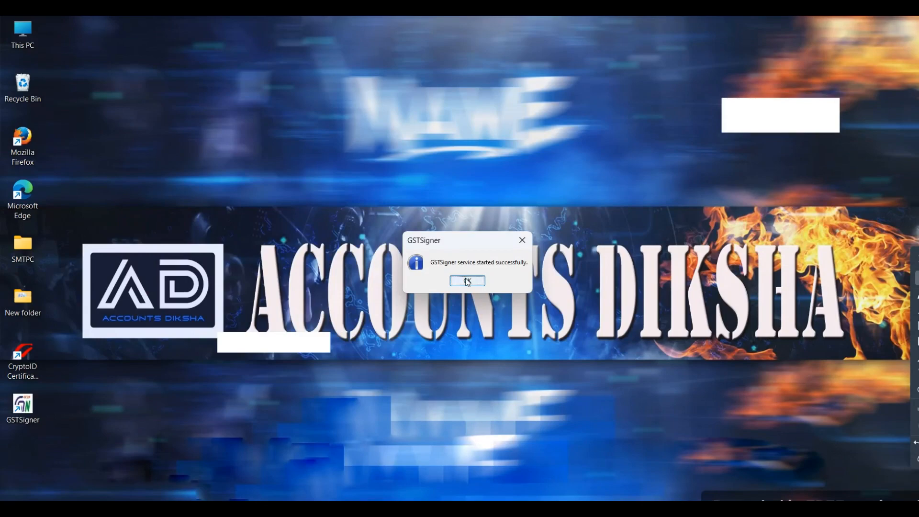
click(467, 281)
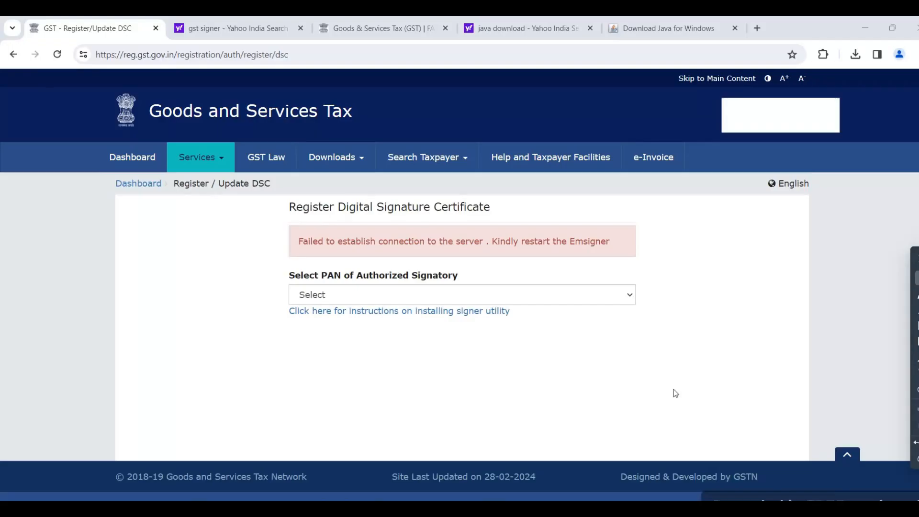
Open a new browser tab, switch to the DSC TOKEN document in Word and check the port configured in GSTSigner
click(757, 28)
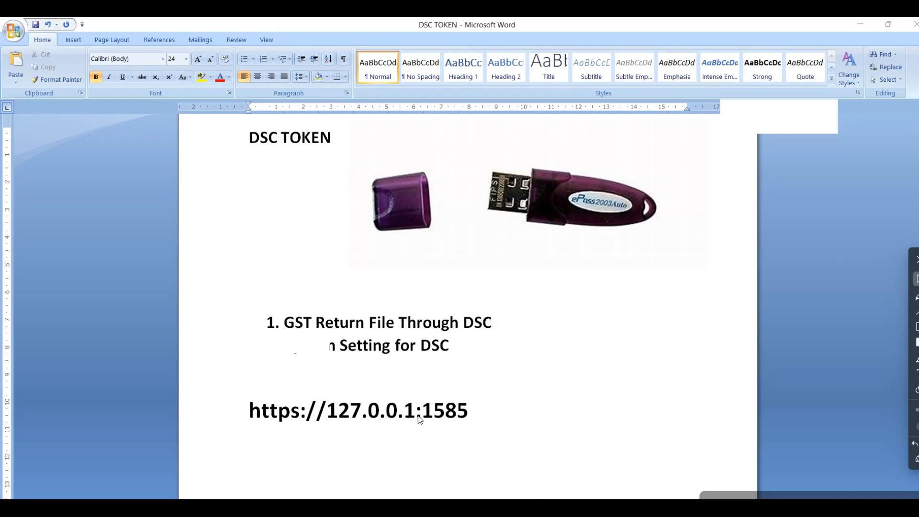
click(761, 510)
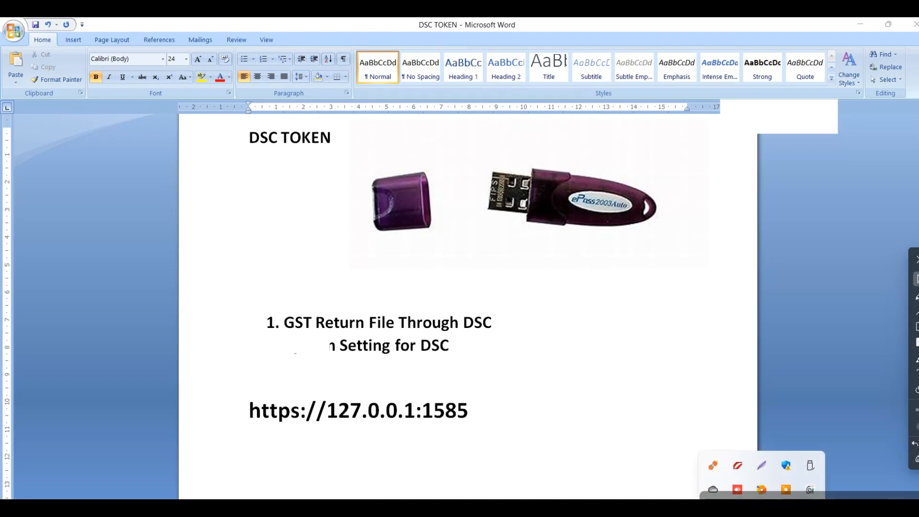
click(809, 491)
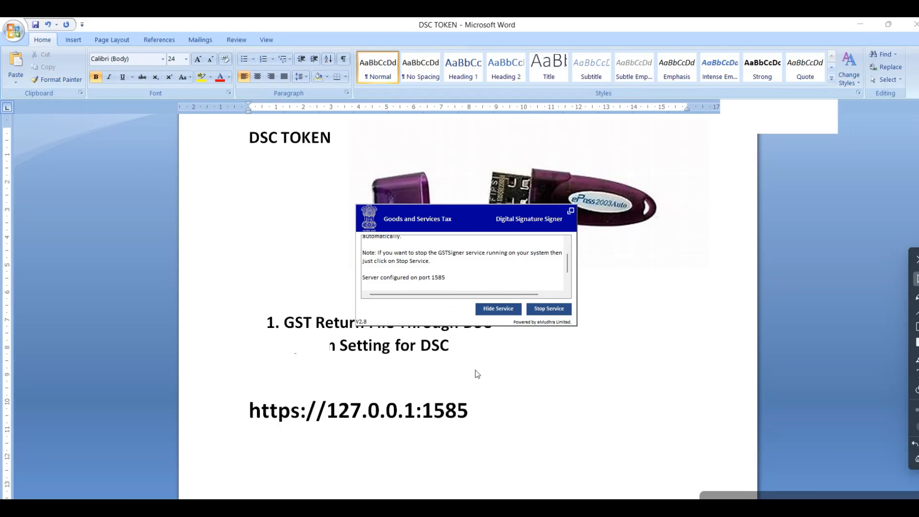
click(505, 310)
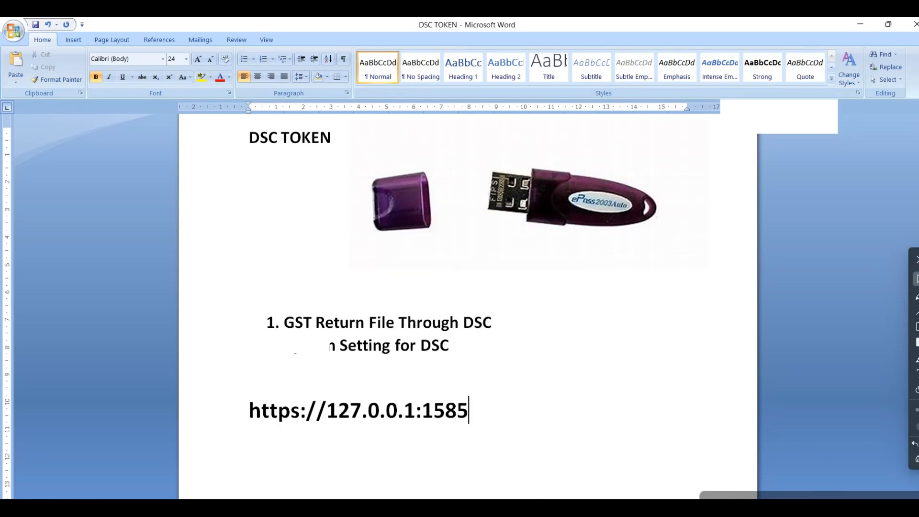
click(546, 507)
click(173, 55)
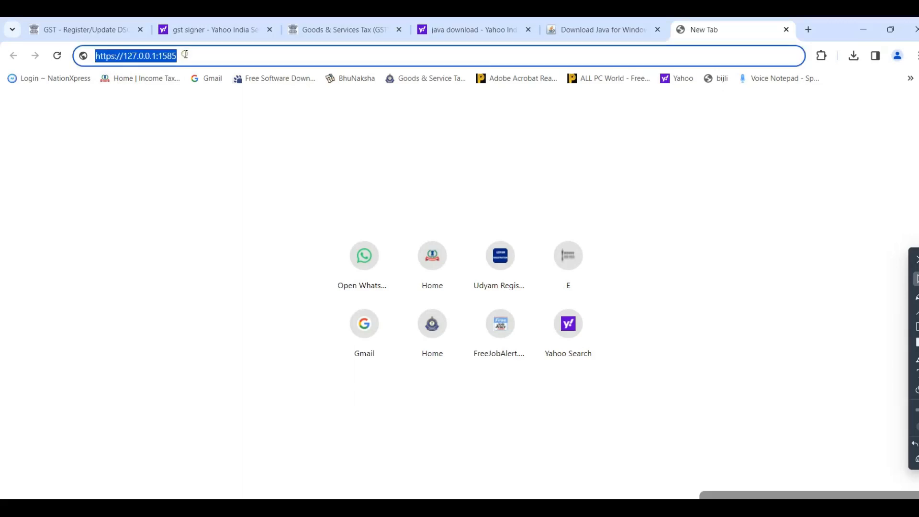
click(186, 54)
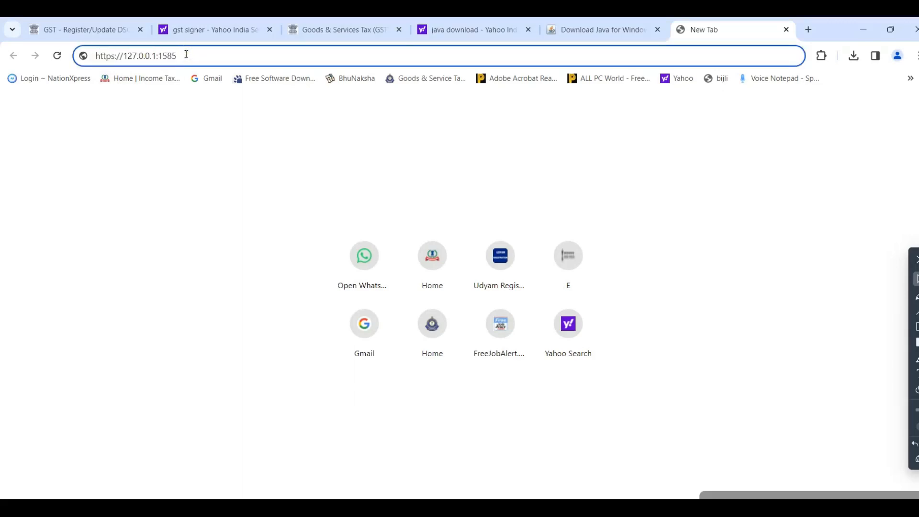
key(Return)
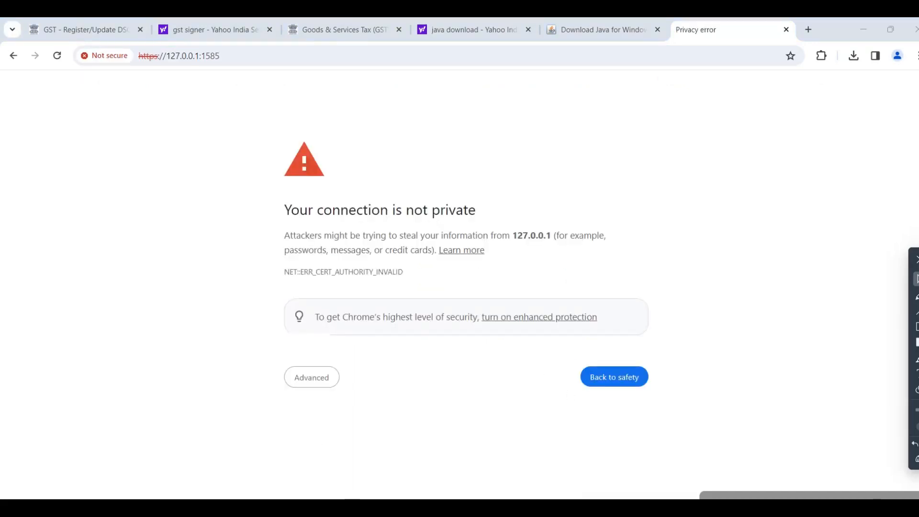
click(305, 382)
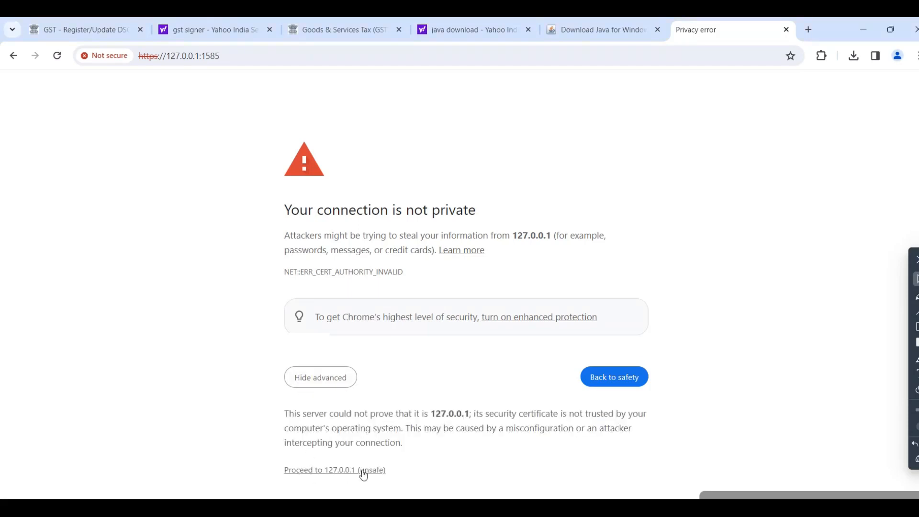
click(343, 470)
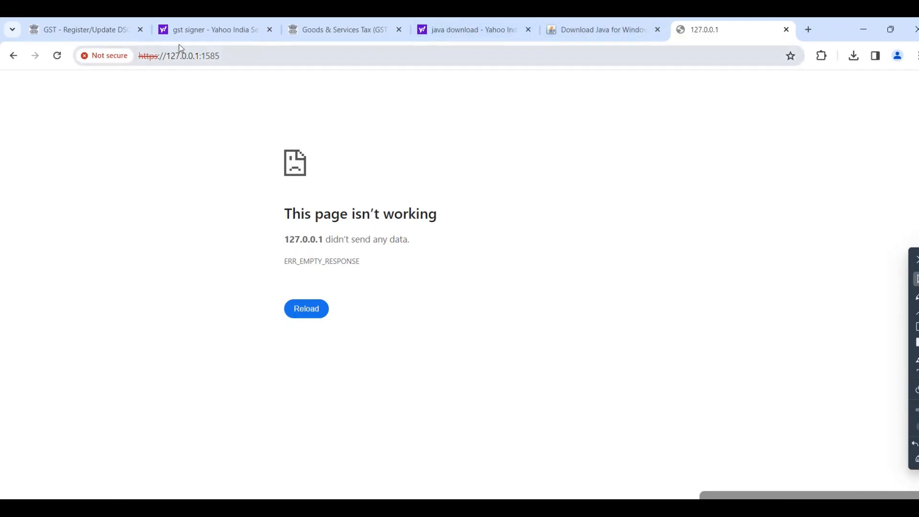
Proceed on the GST portal's Register/Update DSC page, sign with the certificate expiring 24-09-2024 and enter the token's authentication PIN
click(105, 34)
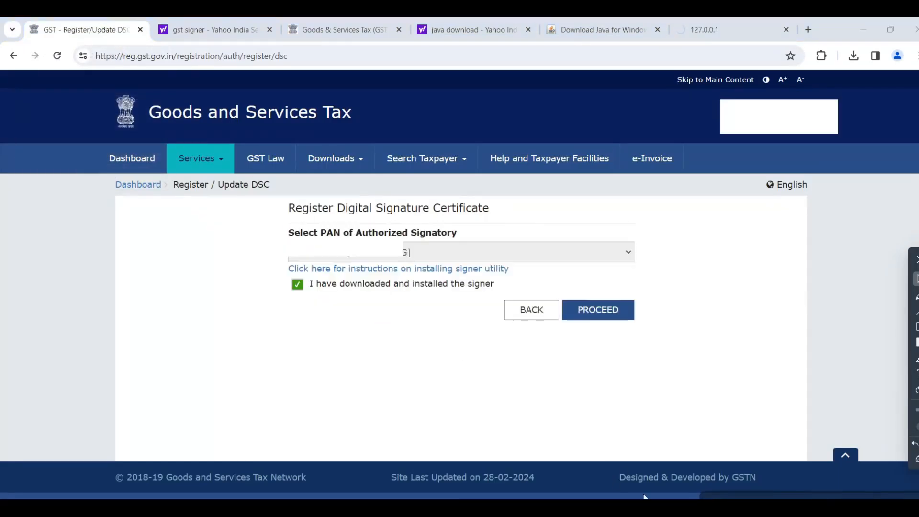
click(598, 310)
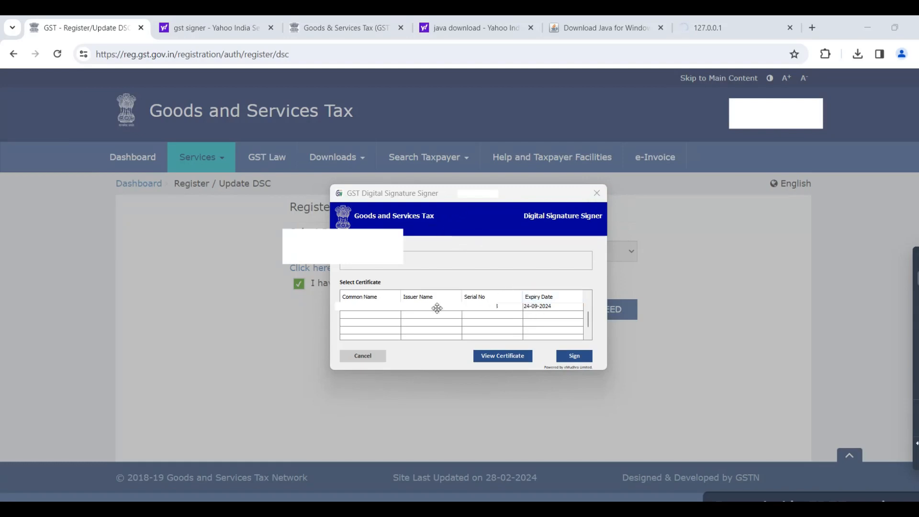
click(539, 306)
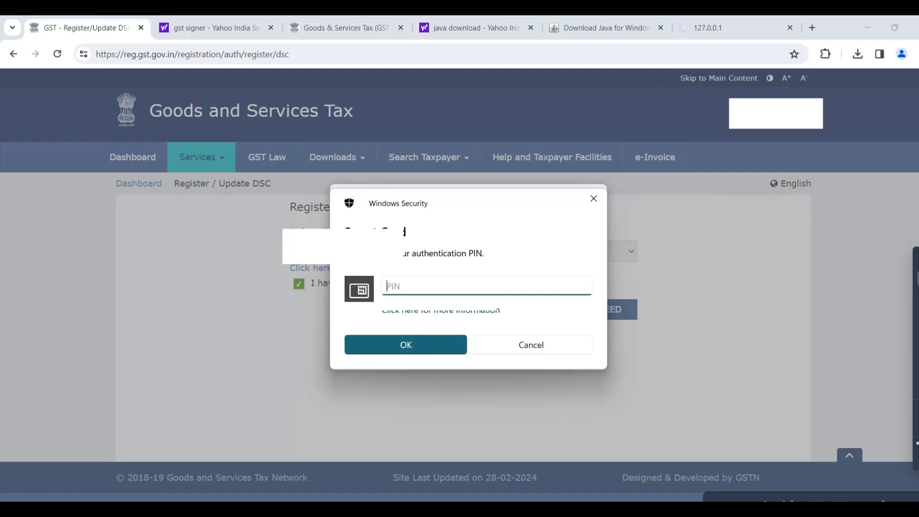
text(•••••••••)
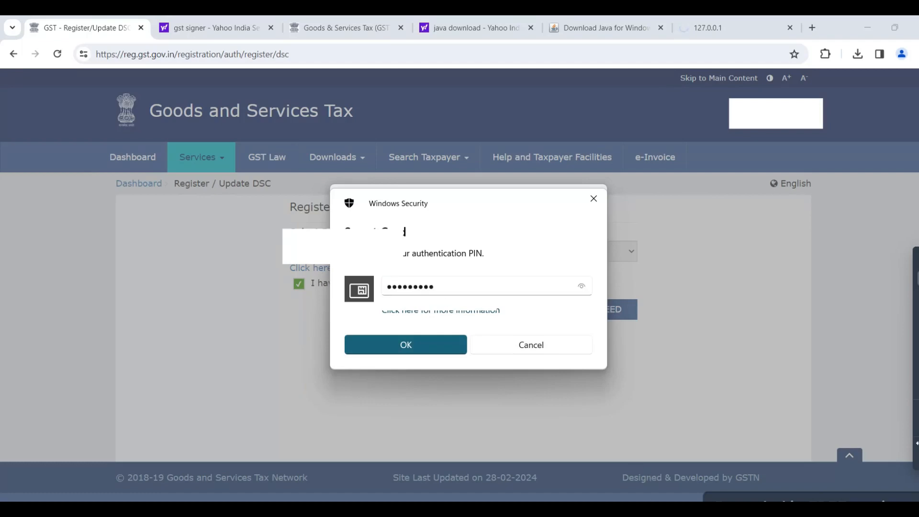
click(410, 345)
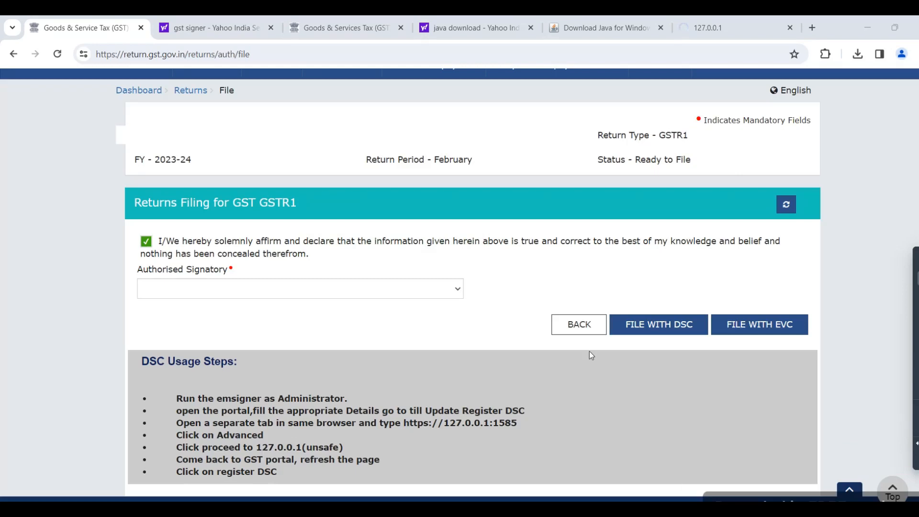
File the February 2023-24 GSTR1 return with DSC, confirm the filing and sign with the certificate expiring 24-09-2024
click(658, 330)
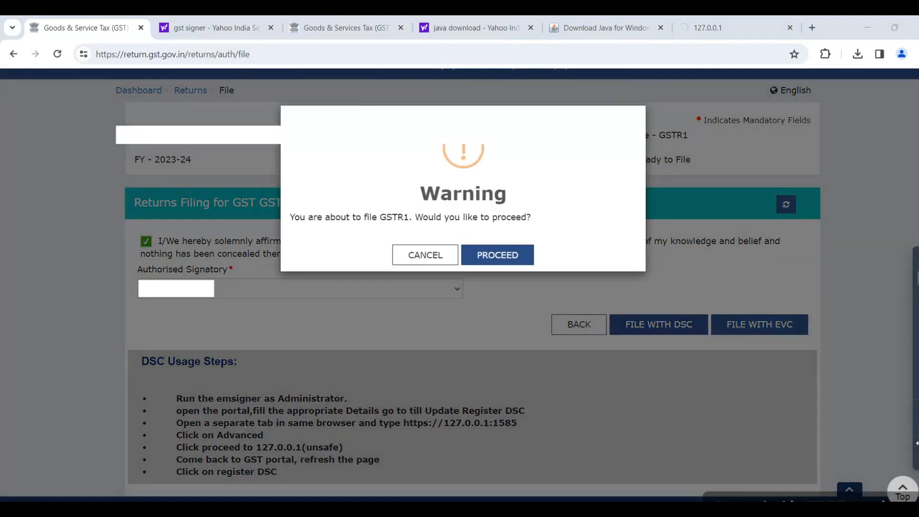
click(498, 255)
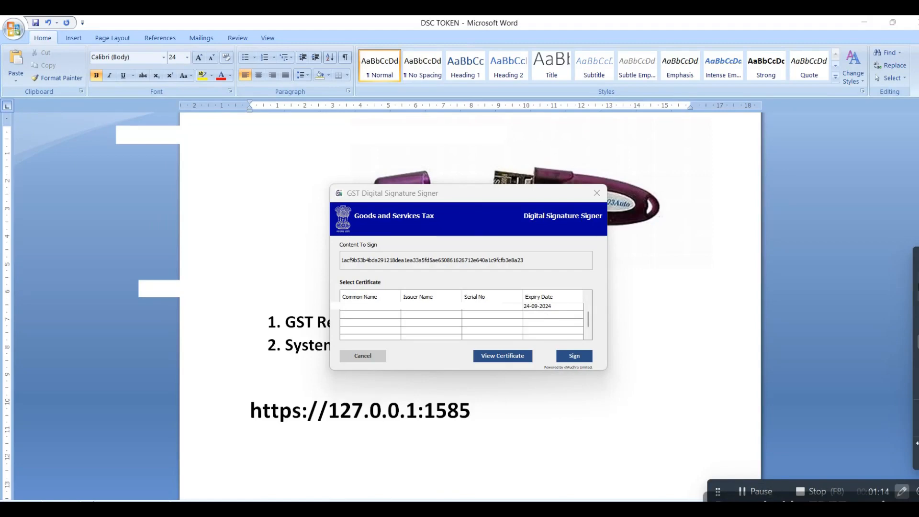
click(533, 308)
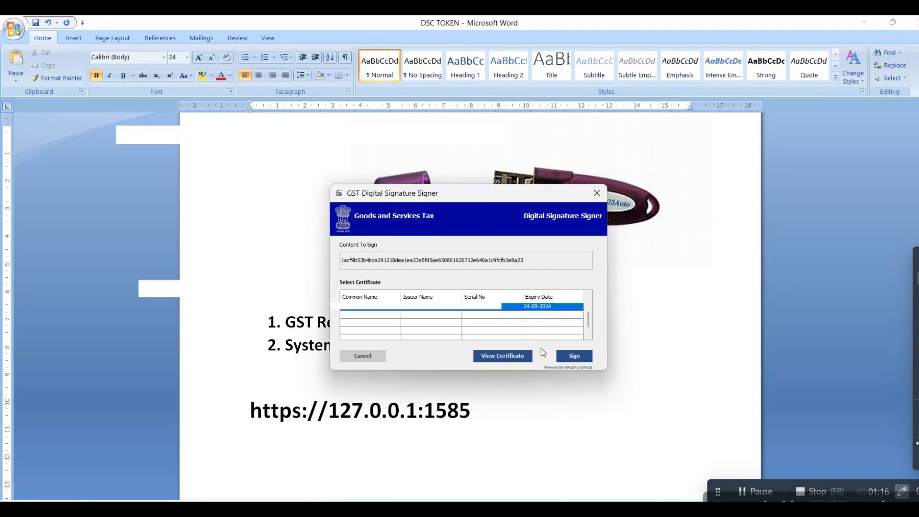
click(569, 358)
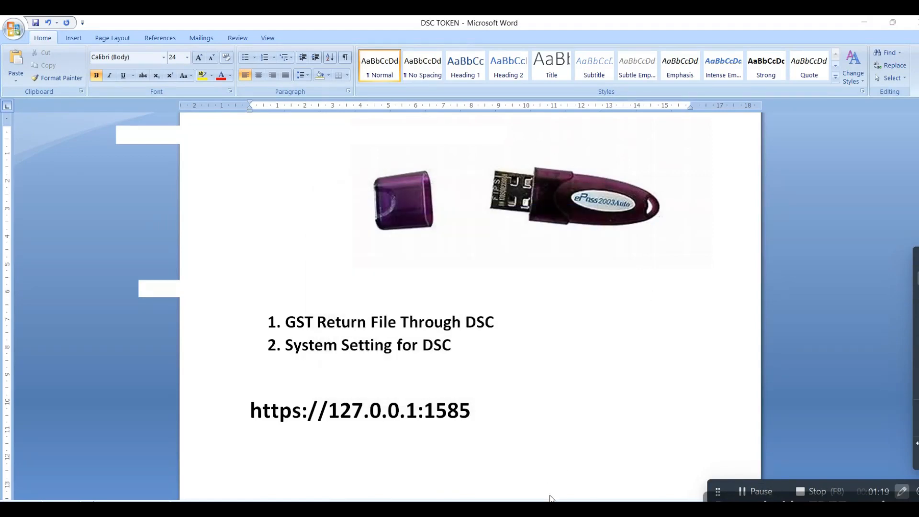